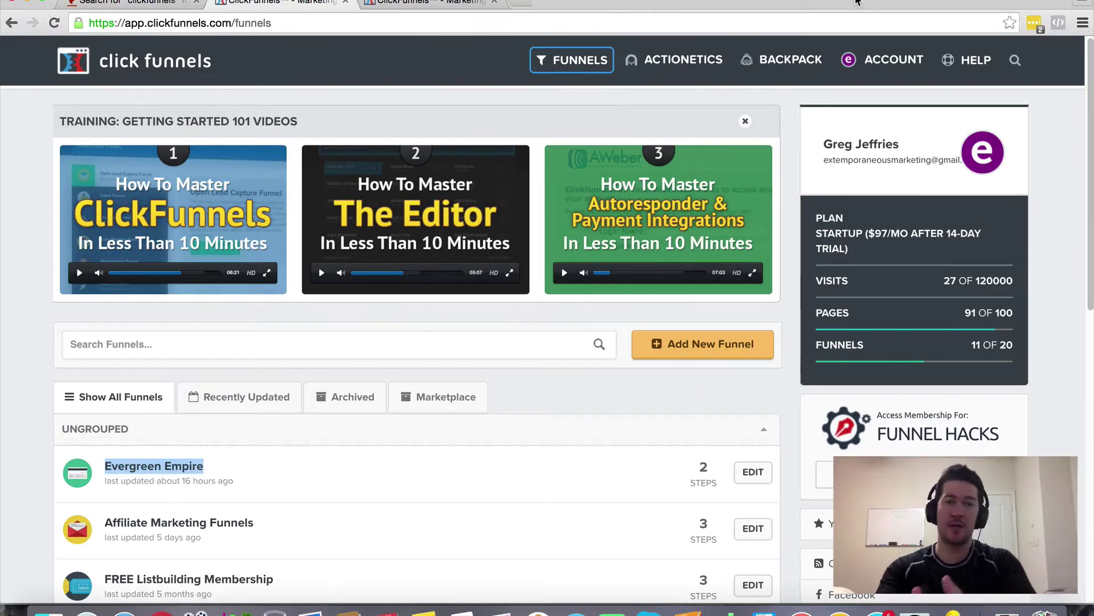
left_click(31, 328)
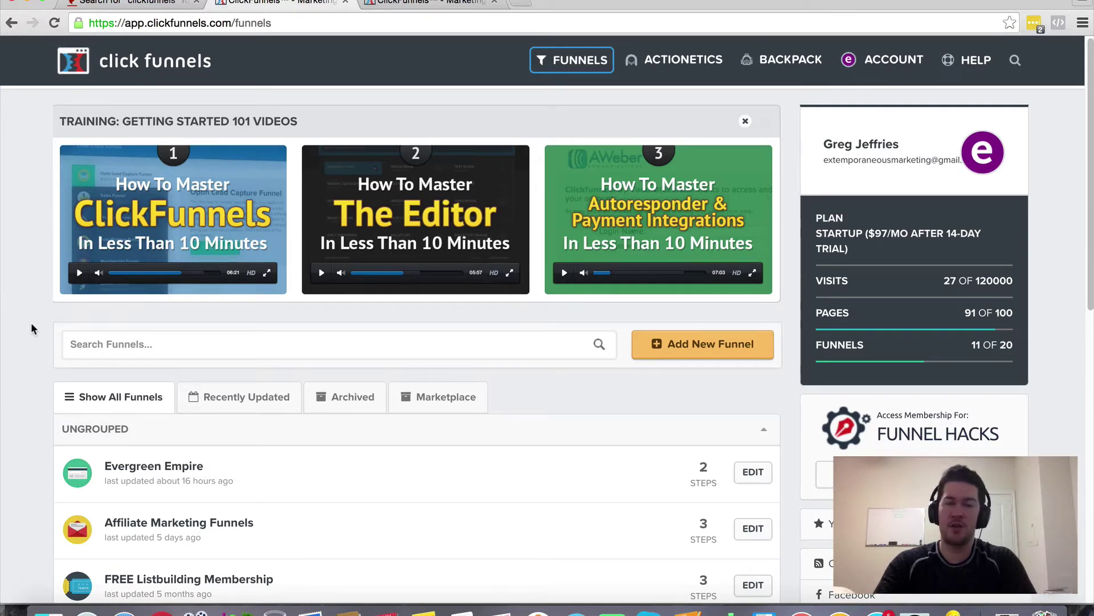
scroll(729, 217, "down", 3)
scroll(740, 259, "up", 3)
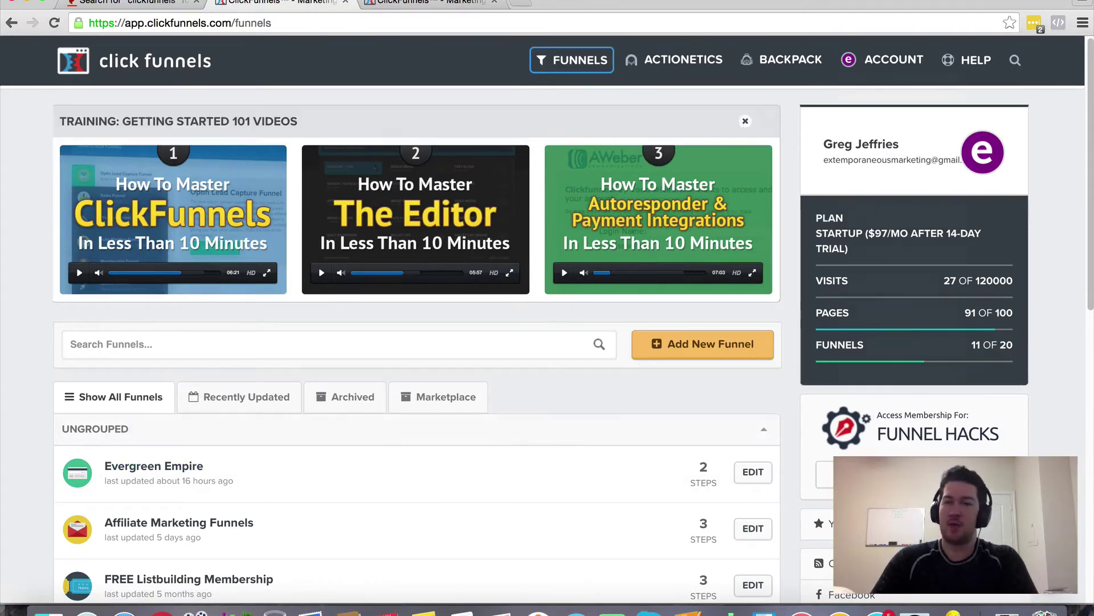
left_click(968, 60)
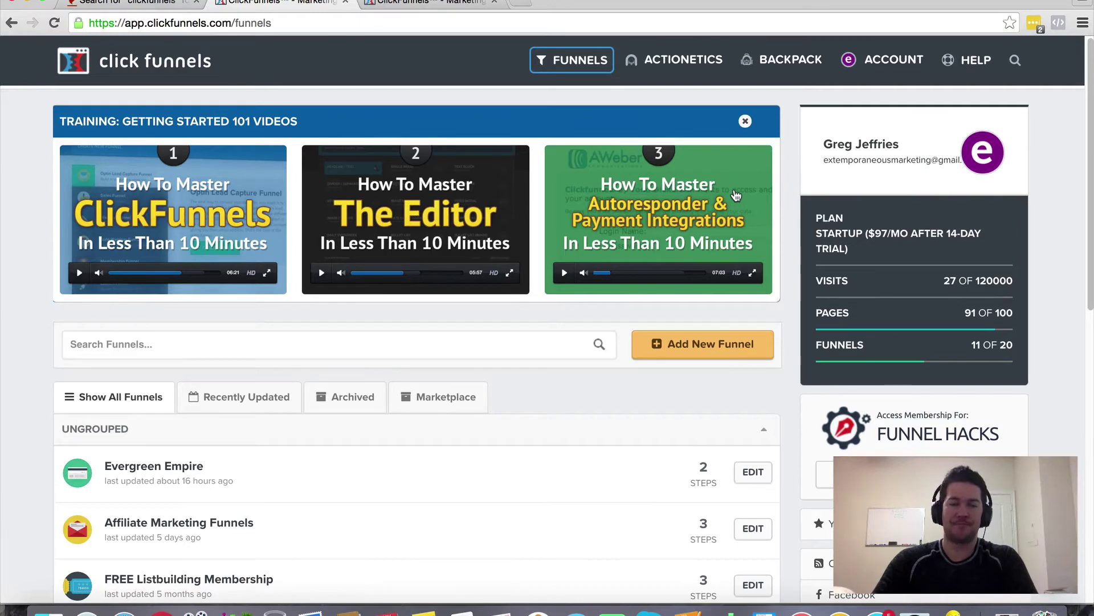